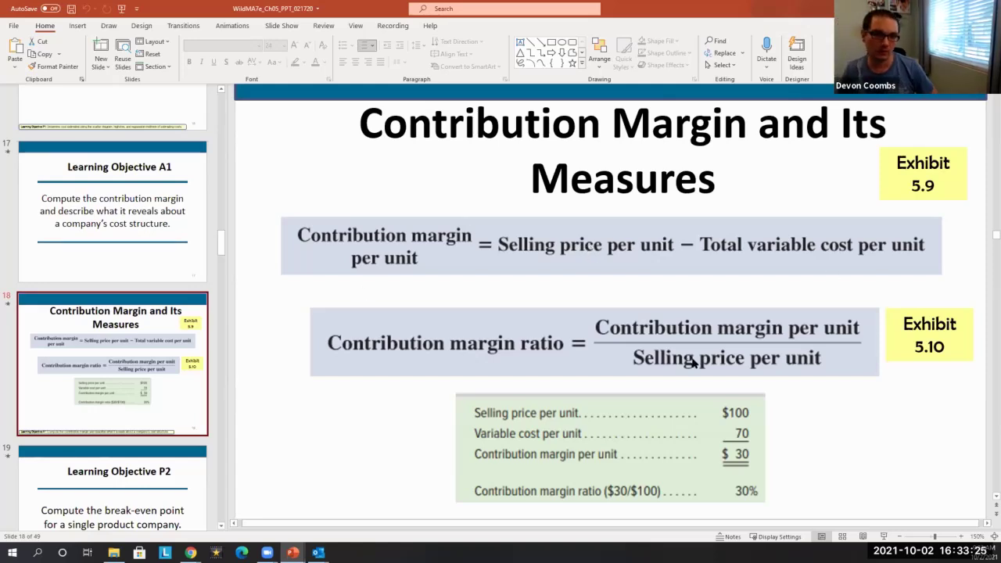
Place the presentation beside the spreadsheet with the whole contribution margin slide in view, and select cell A12 of the Chapter 5 sheet
key("super+Left")
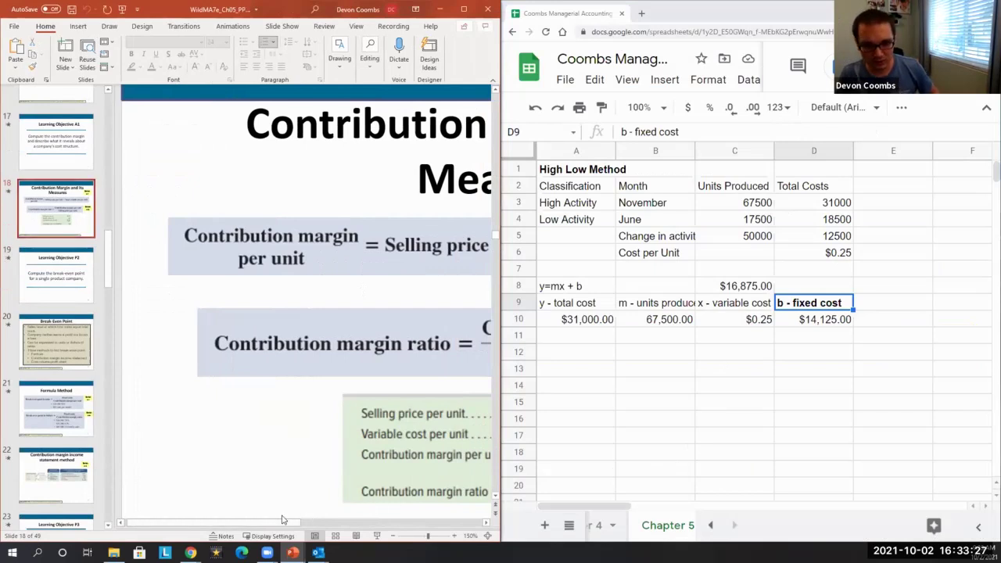
left_click_drag(284, 524, 377, 524)
scroll(369, 409, "down", 5)
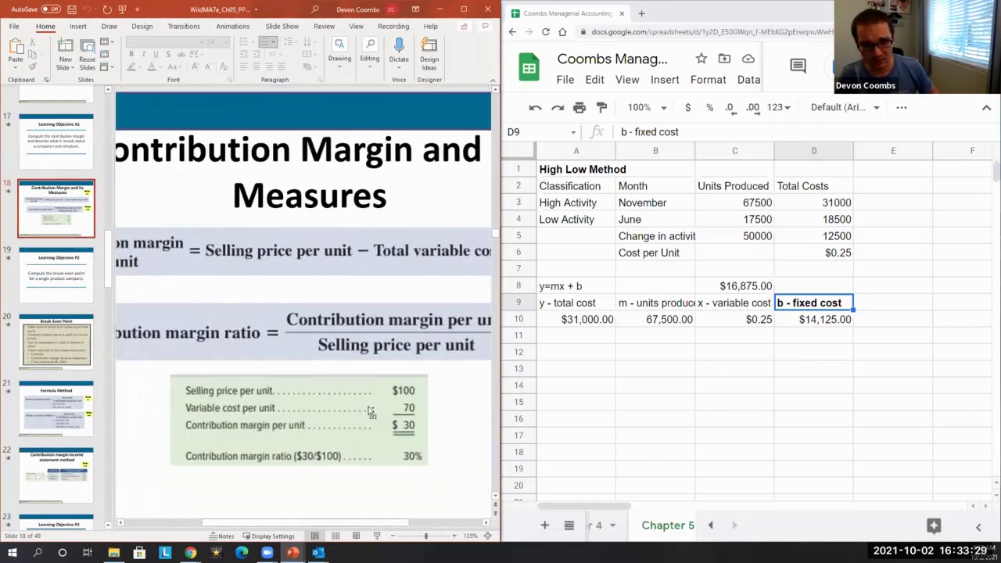
left_click(585, 375)
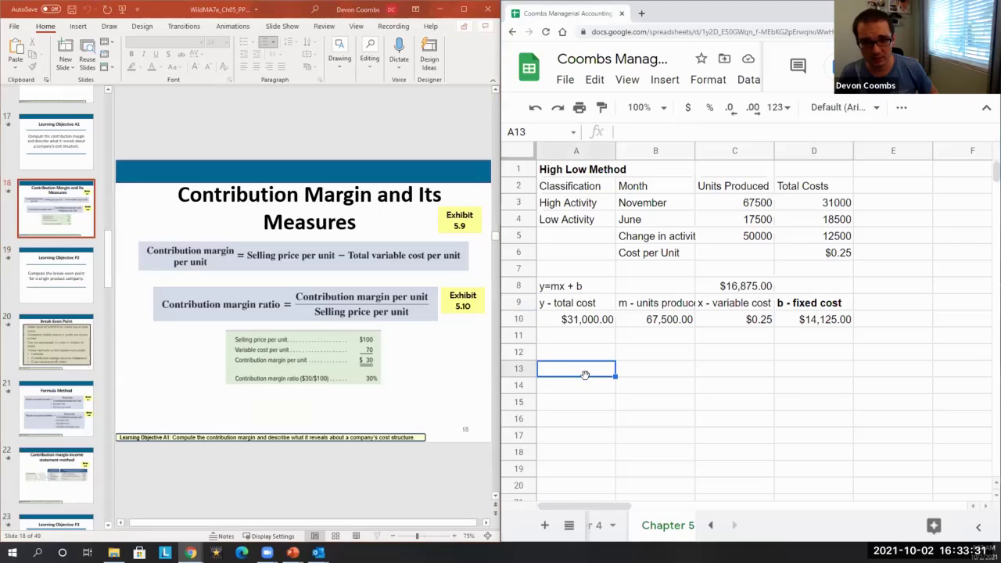
key("Up")
type("Contri")
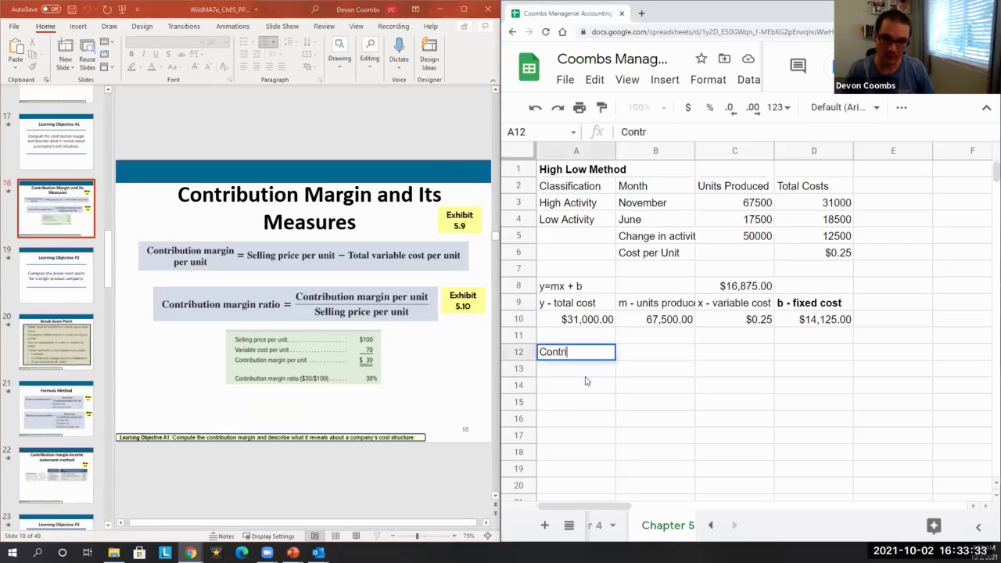
type("bution")
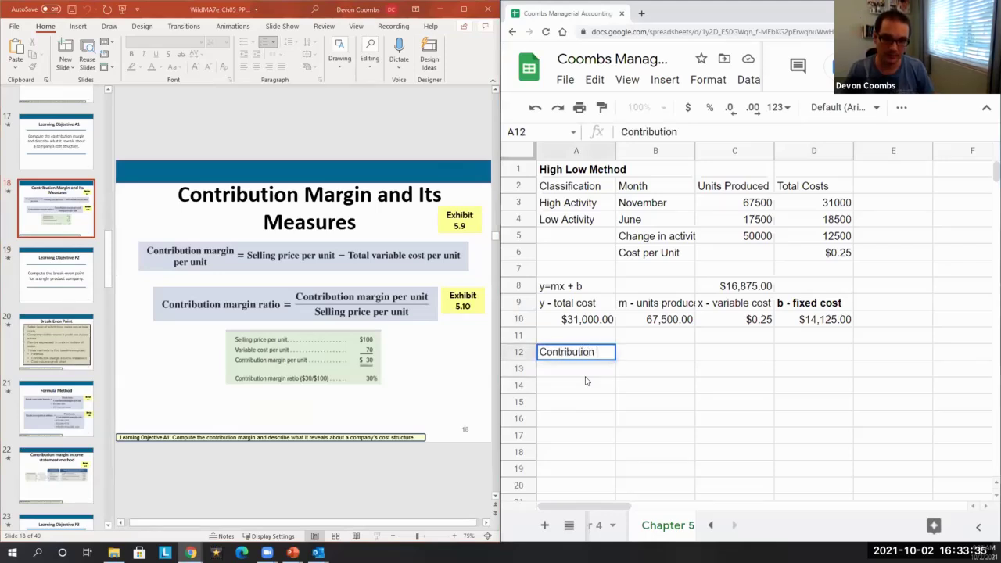
key("BackSpace")
key("BackSpace")
key("BackSpace")
key("BackSpace")
key("BackSpace")
key("BackSpace")
key("BackSpace")
key("BackSpace")
key("BackSpace")
key("BackSpace")
key("BackSpace")
key("BackSpace")
key("BackSpace")
Enter the label "Selling price" in A12 with the value 100 in B12
type("Sel")
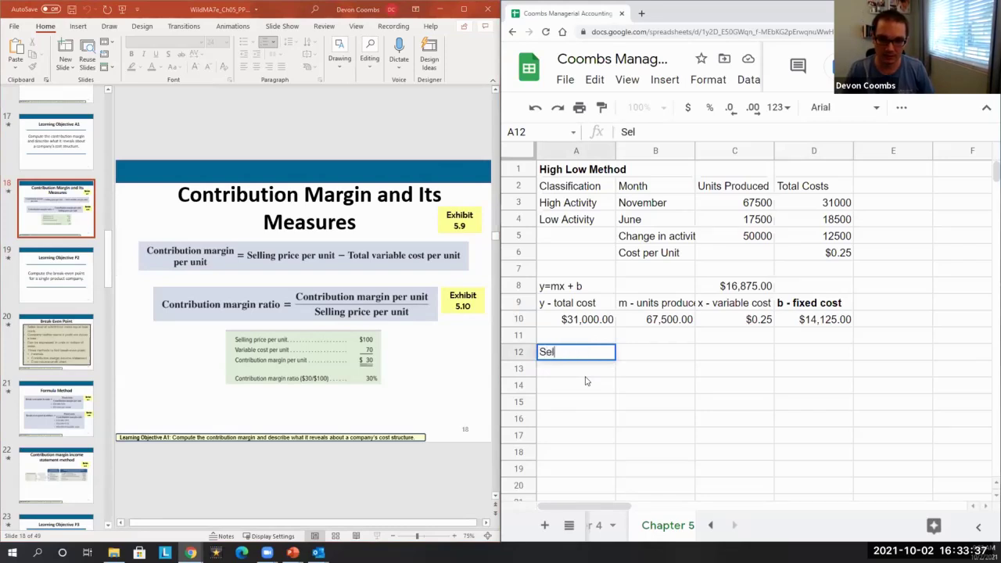
type("ling price")
key("Tab")
type("100")
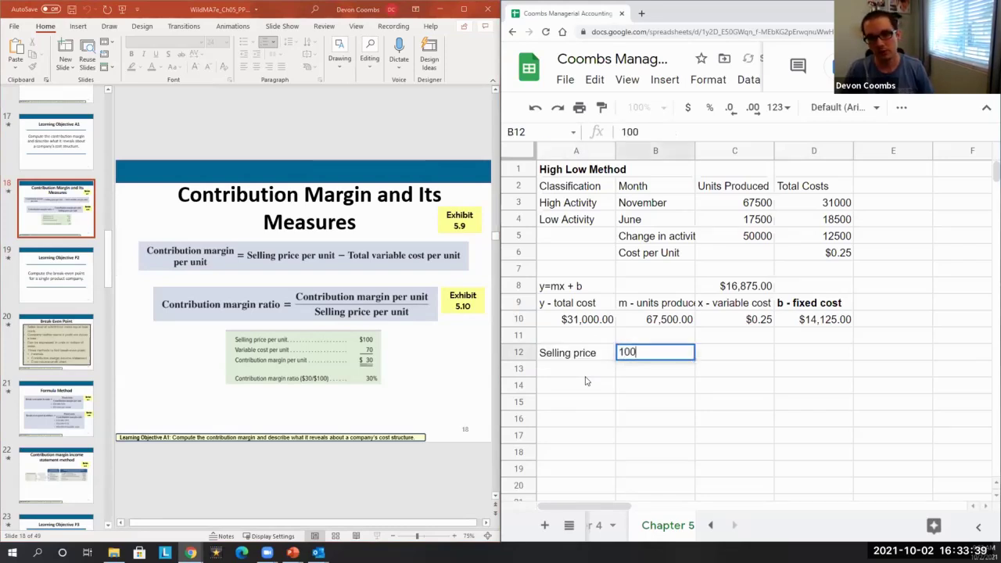
key("Return")
Add a "Variable Cost" row in A13 with the value 70 in B13
type("Variable ")
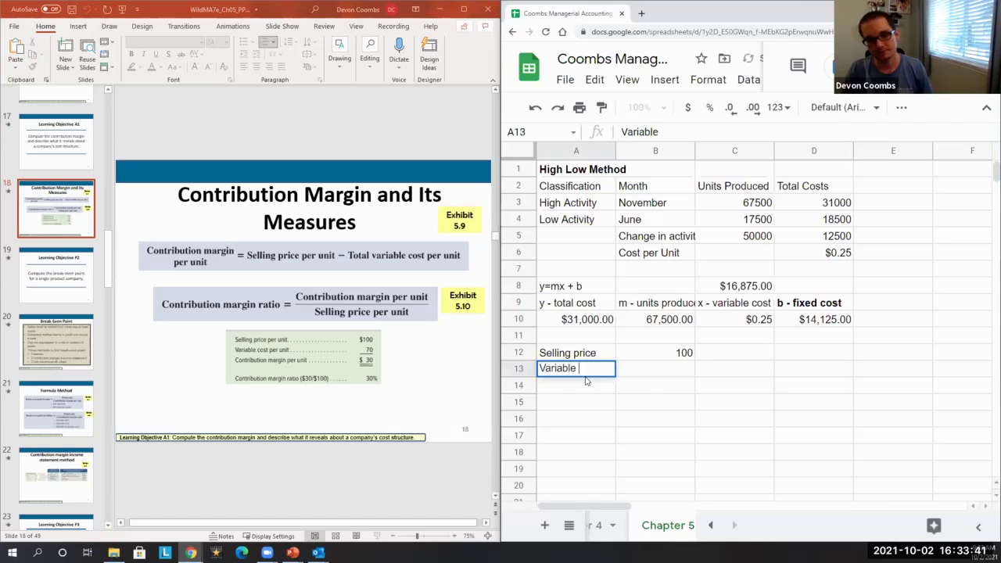
type("Cost")
key("Tab")
type("70")
key("Return")
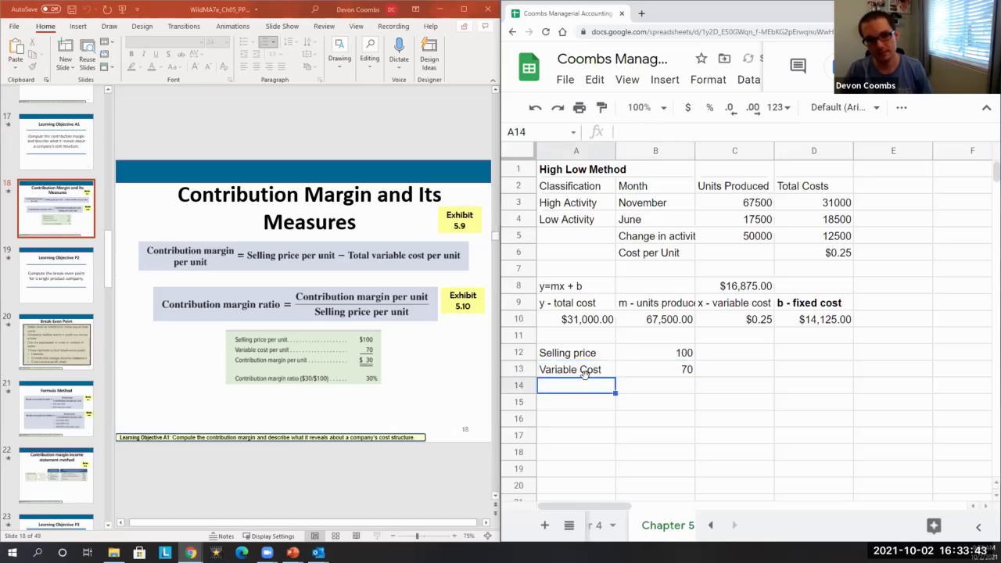
Label A14 "Contirubtion Margin" and calculate it in B14 as selling price minus variable cost with =B12-B13
type("Contirubtion Ma")
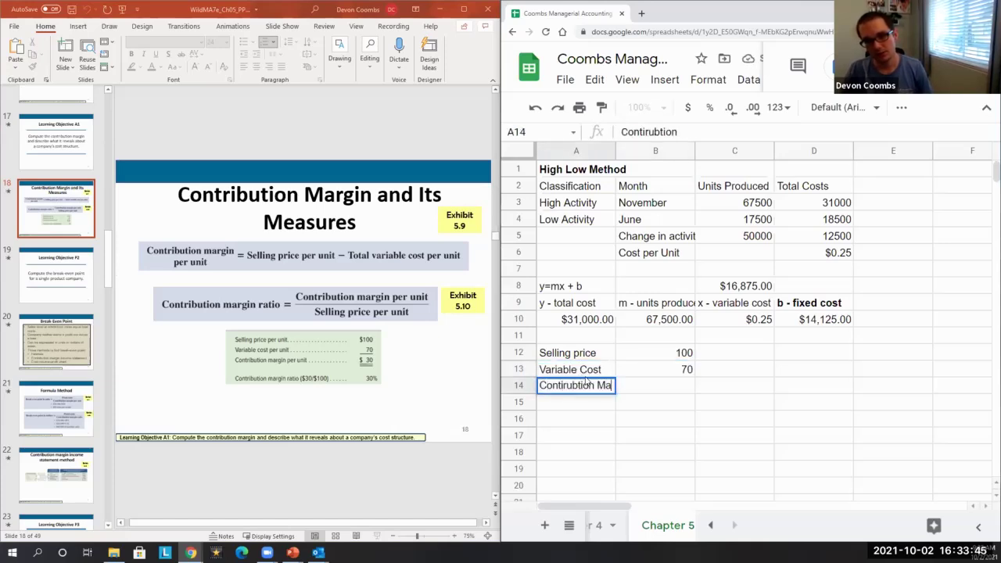
type("rgin")
key("Tab")
type("=B12-B13")
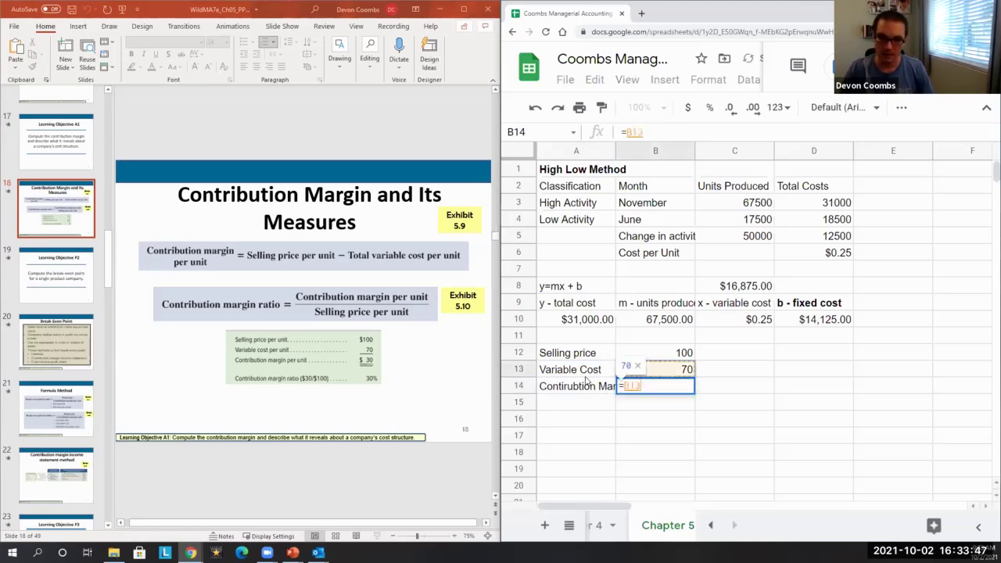
key("Return")
Label A16 "Ratio" and calculate the contribution margin ratio in B16 with =B14/B12
key("Down")
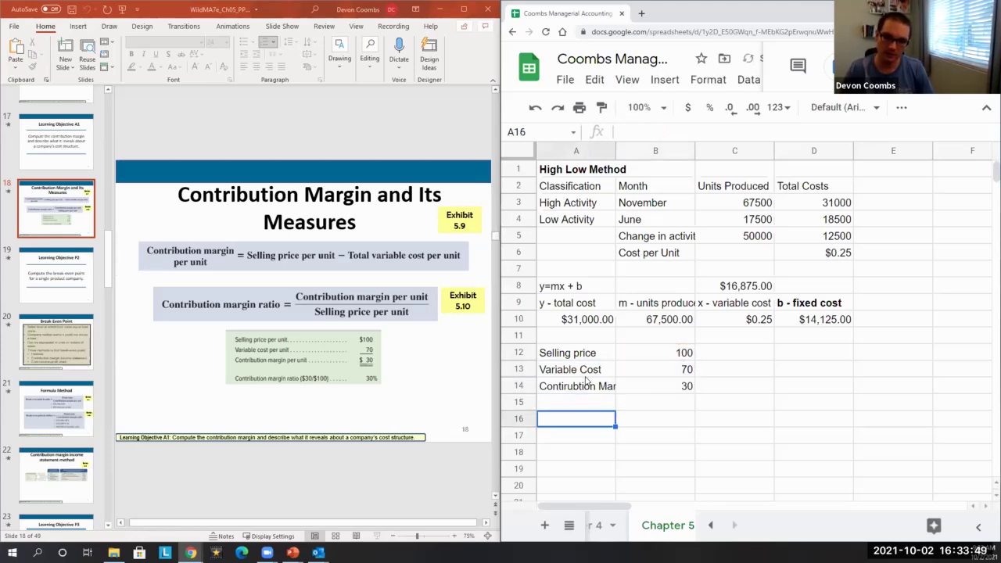
type("Ratio")
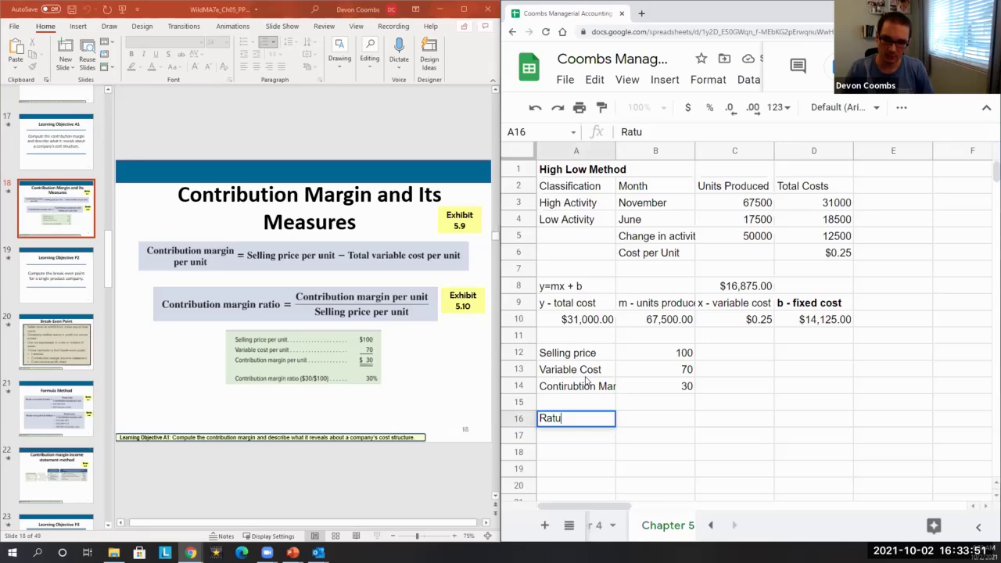
key("BackSpace")
key("BackSpace")
type("io")
key("Tab")
type("=B14/B12")
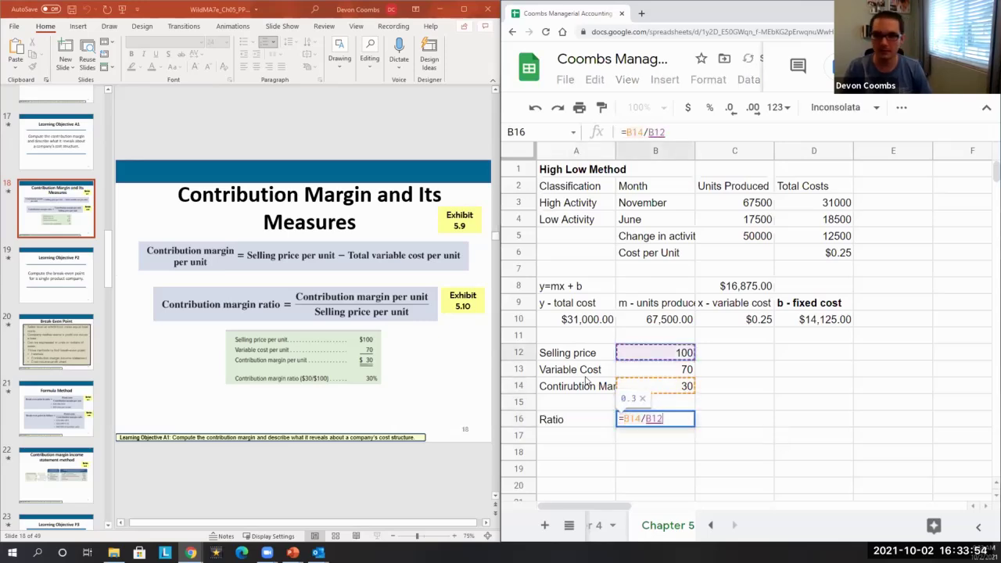
key("Return")
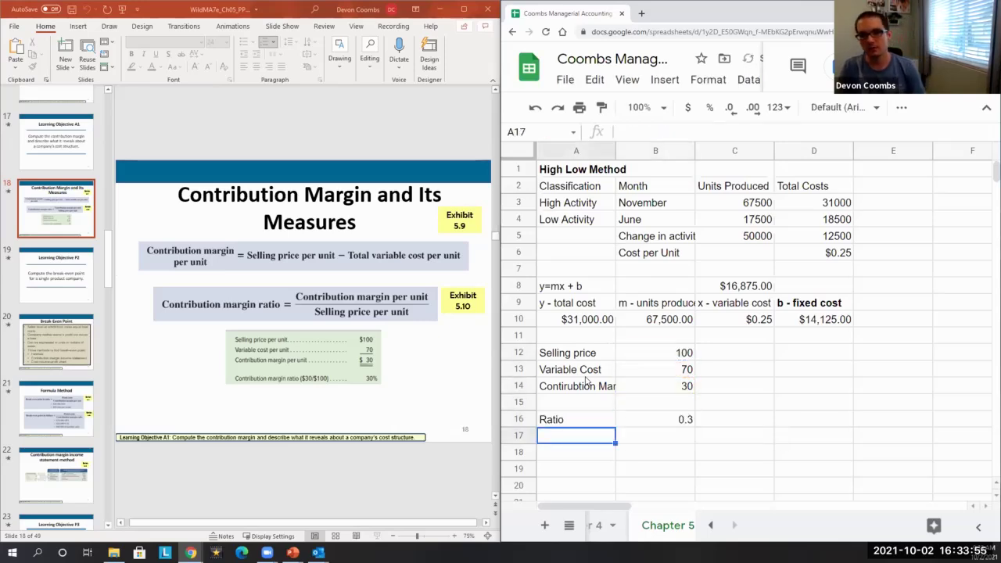
Format the contribution margin ratio in B16 as a percentage
left_click(677, 417)
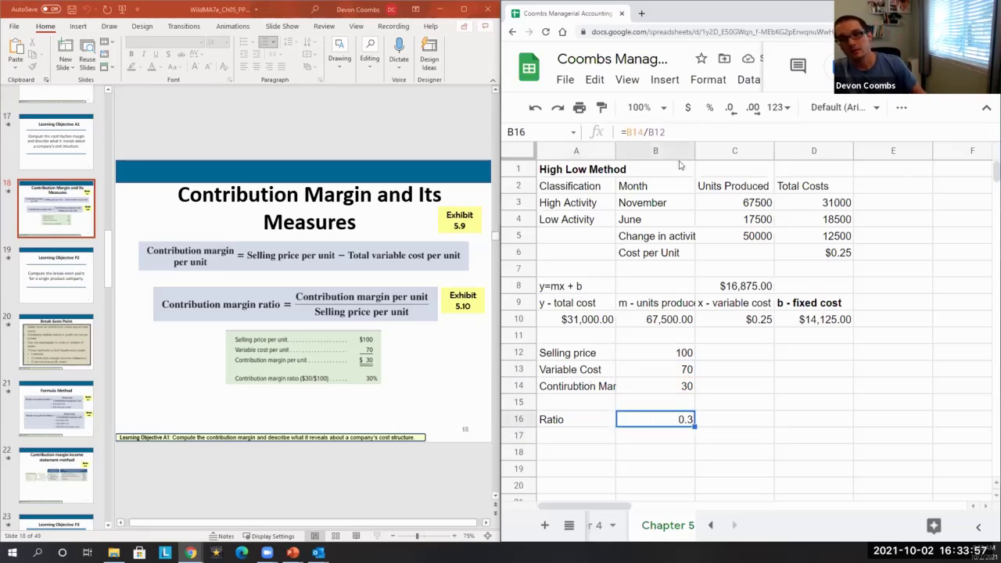
left_click(687, 108)
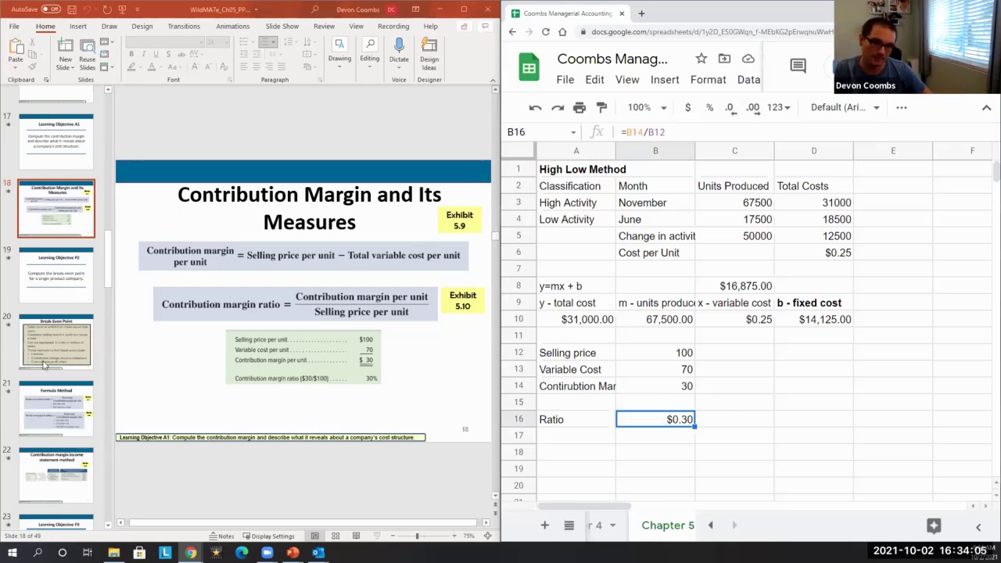
key("Down")
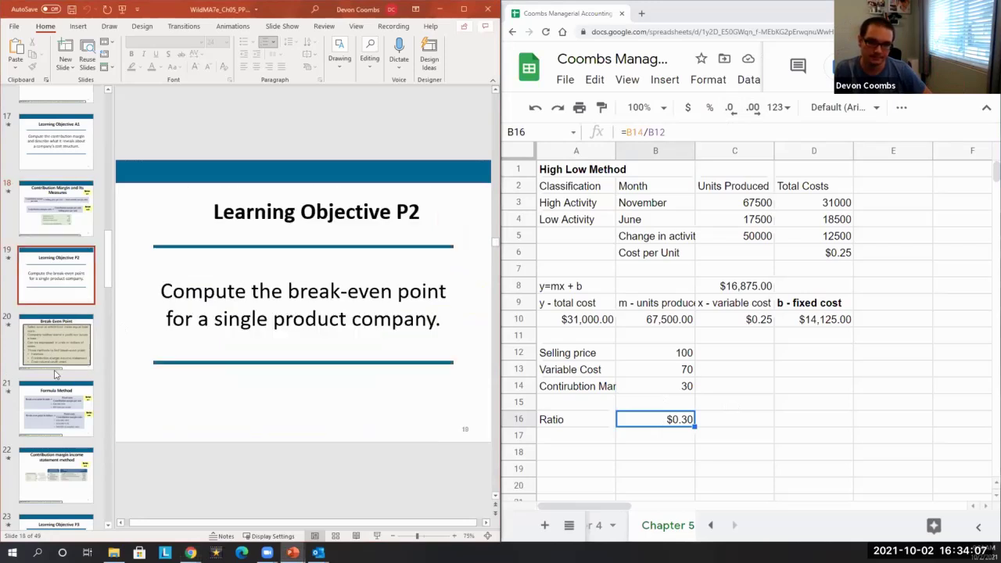
left_click(716, 110)
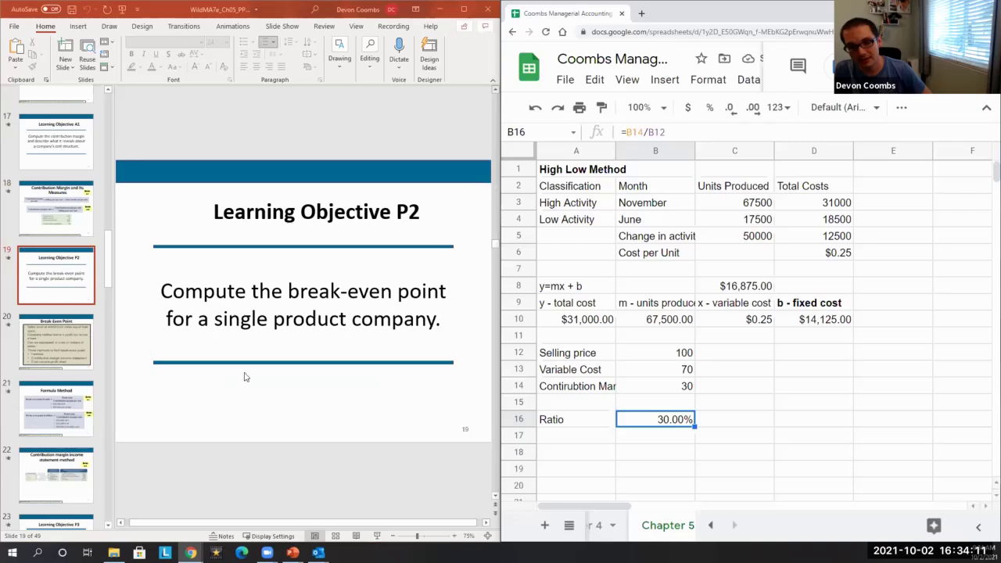
Advance the presentation past the Break-Even Point slide to the Formula Method slide
left_click(45, 275)
key("Down")
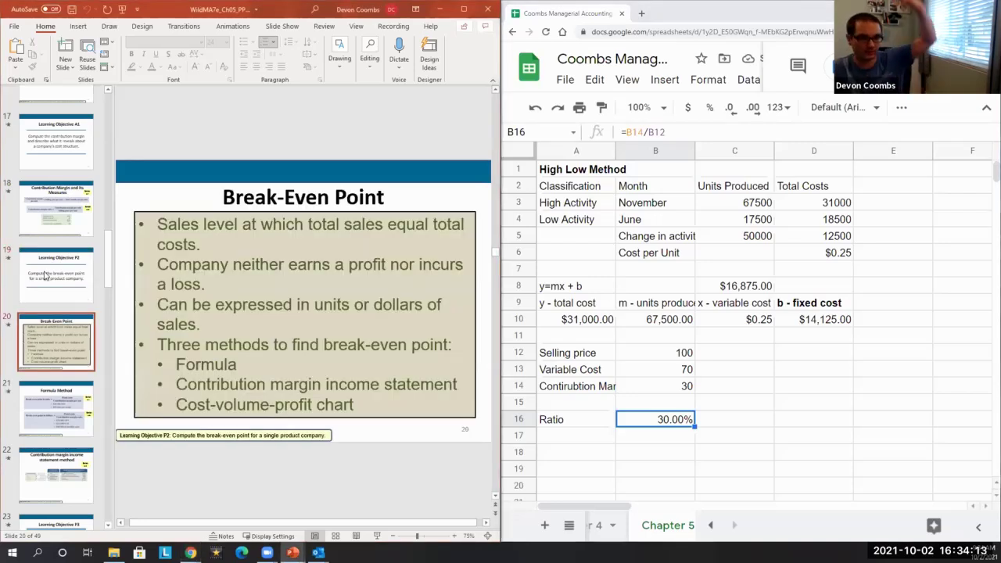
key("Down")
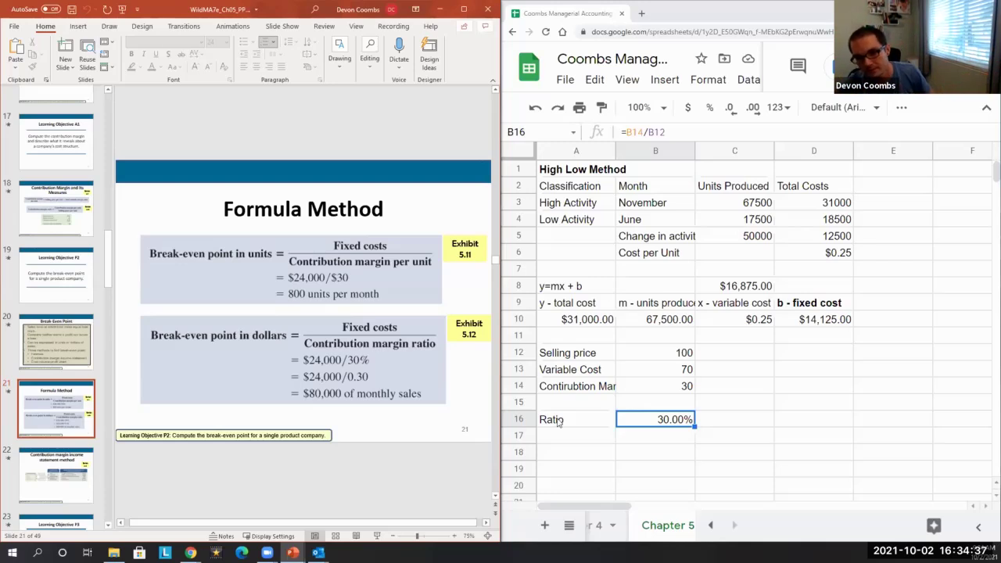
Enter the section heading "Break-even point in units" in cell A18, below the ratio
scroll(559, 421, "down", 1)
scroll(56, 403, "down", 1)
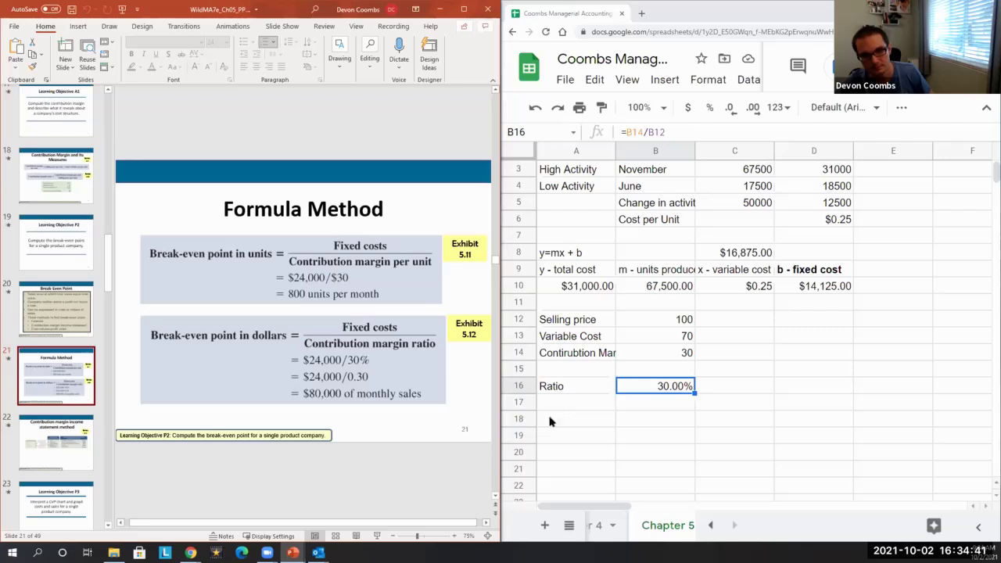
left_click(574, 406)
key("Down")
type("B")
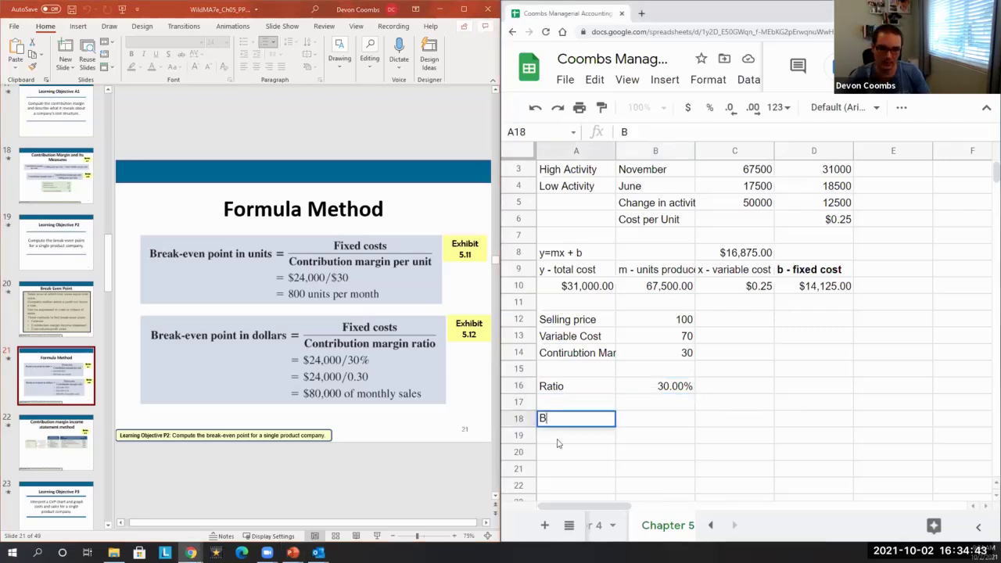
type("raak-")
type("eve")
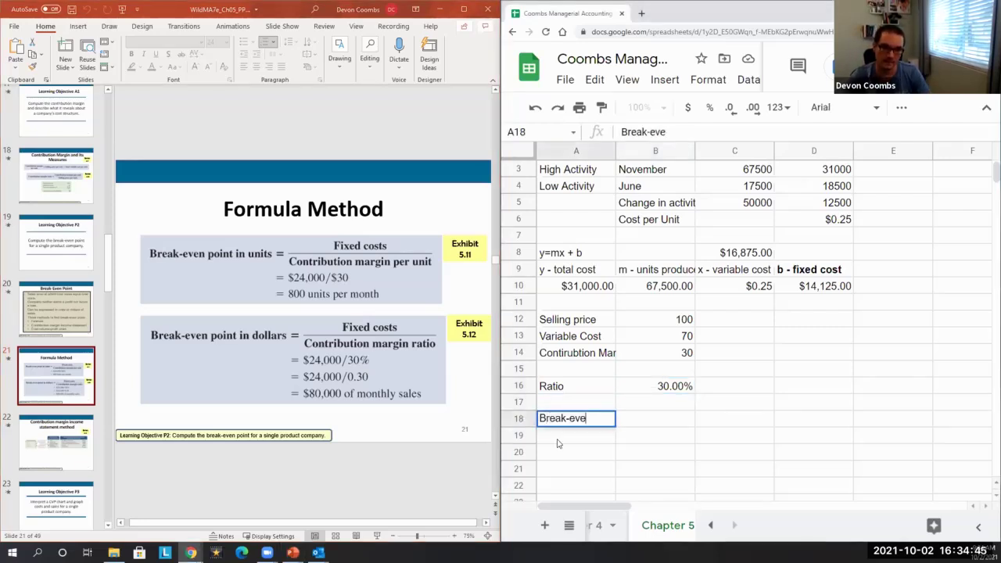
type("n point in units")
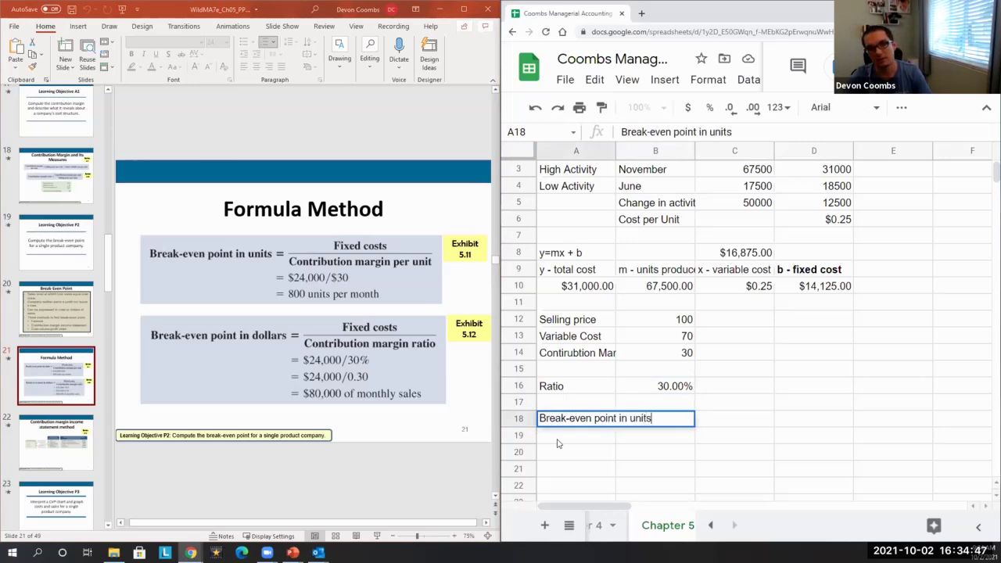
key("Return")
Enter the label "Fixed Costs" in A20 with the value 24000 in B20
key("Return")
key("Tab")
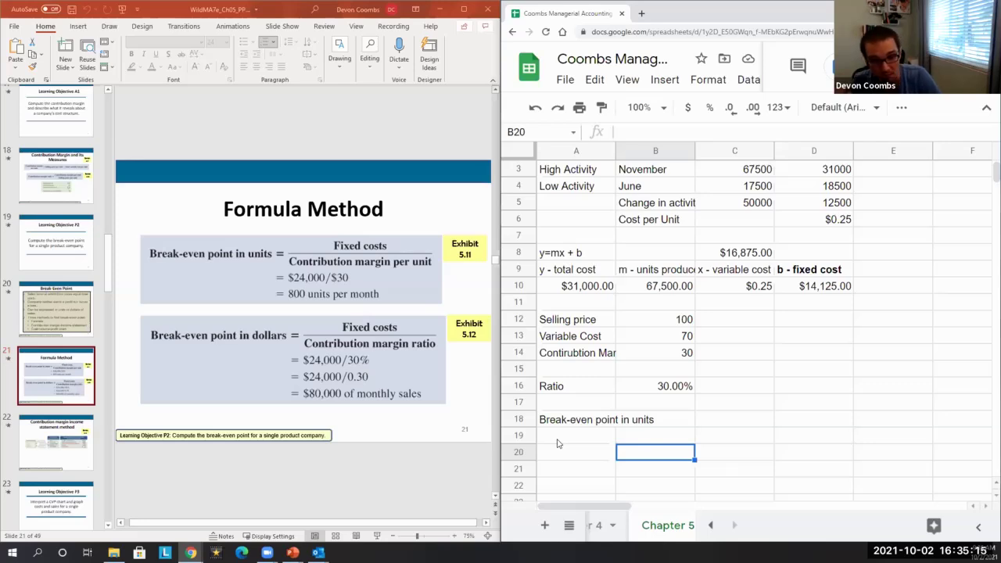
left_click(557, 445)
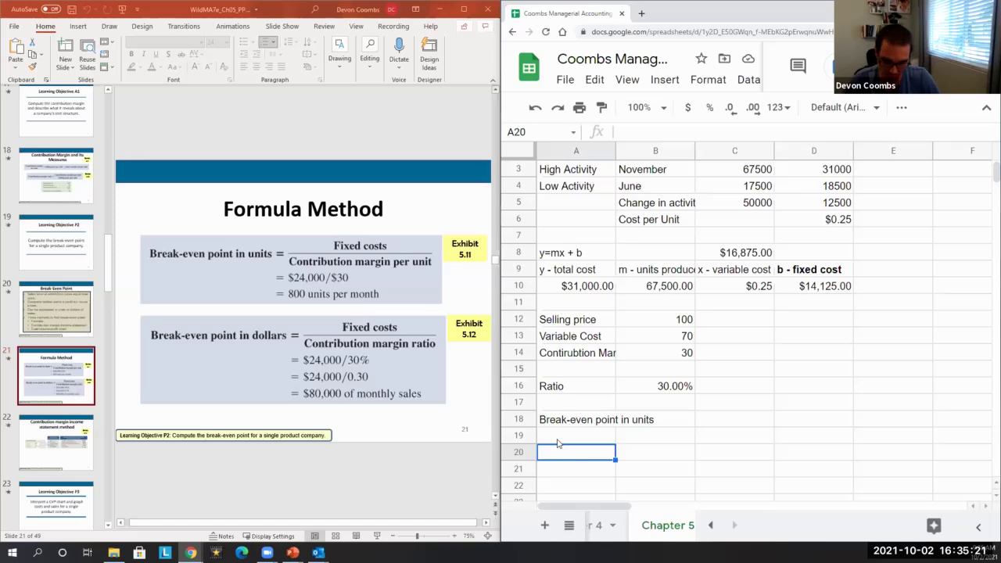
type("Fixe")
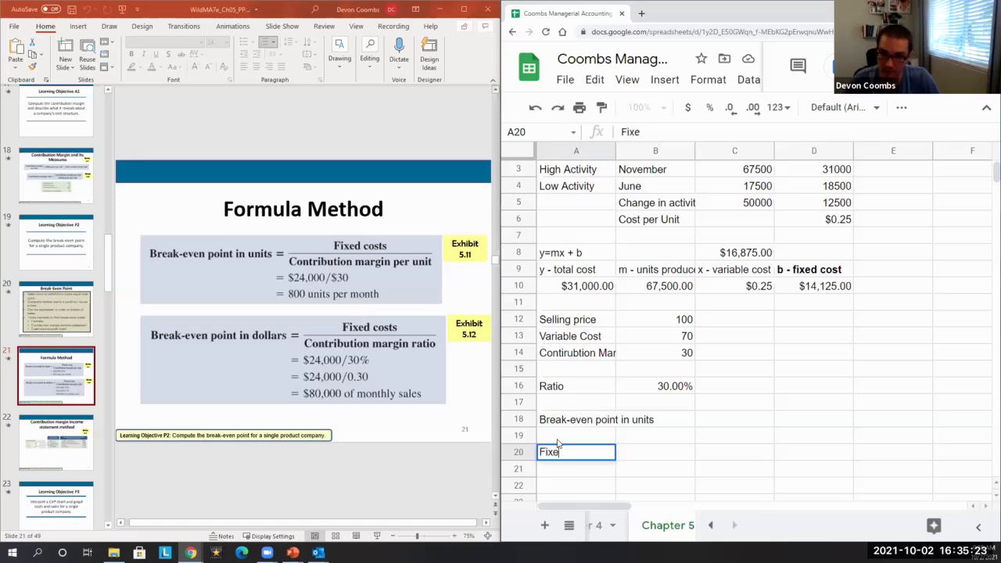
type("d Costst")
key("Tab")
type("24000")
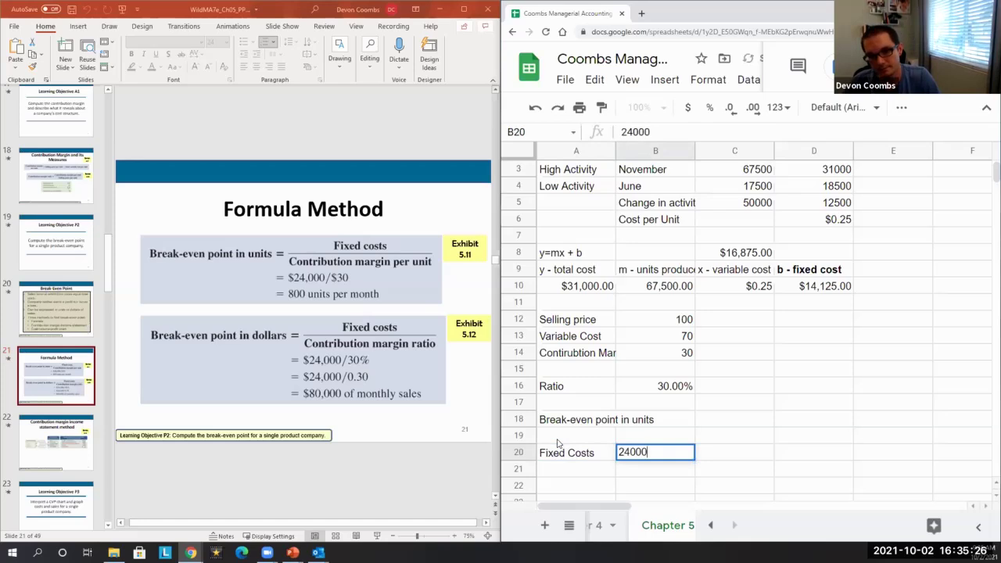
key("Return")
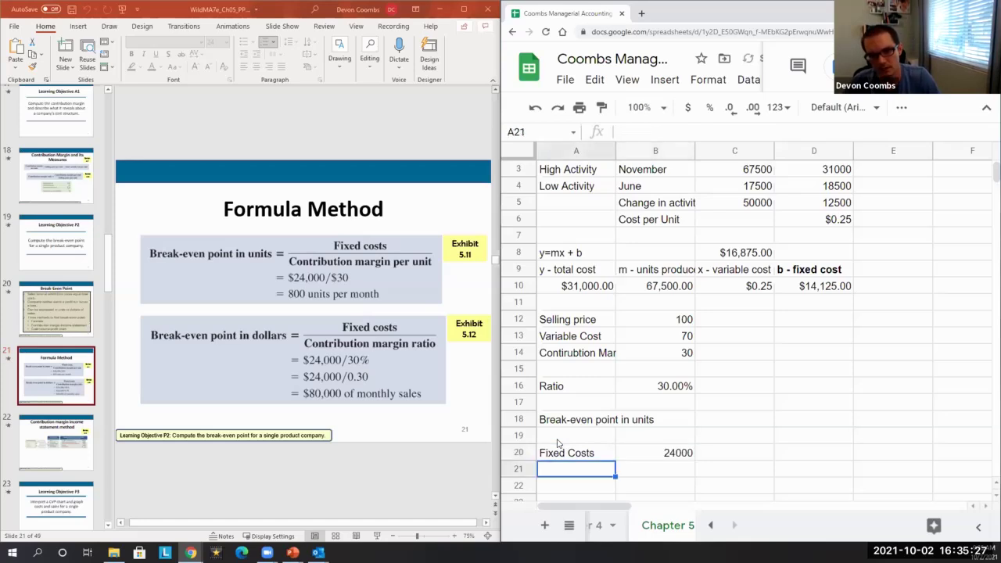
Add a "Contribution Margin per Unit" row in A21 with the value 30 in B21
type("Contribution M")
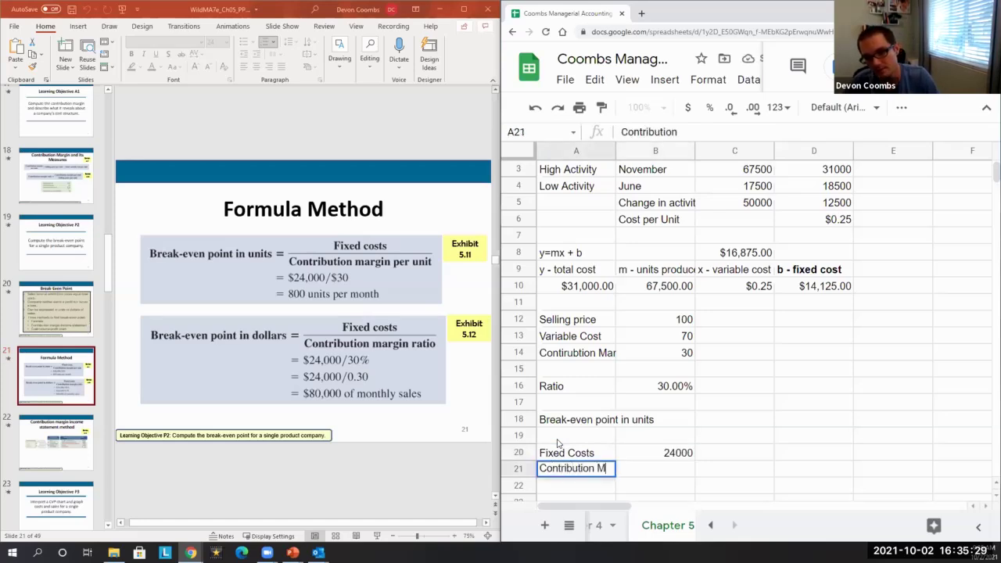
type("argin per Unit")
key("Tab")
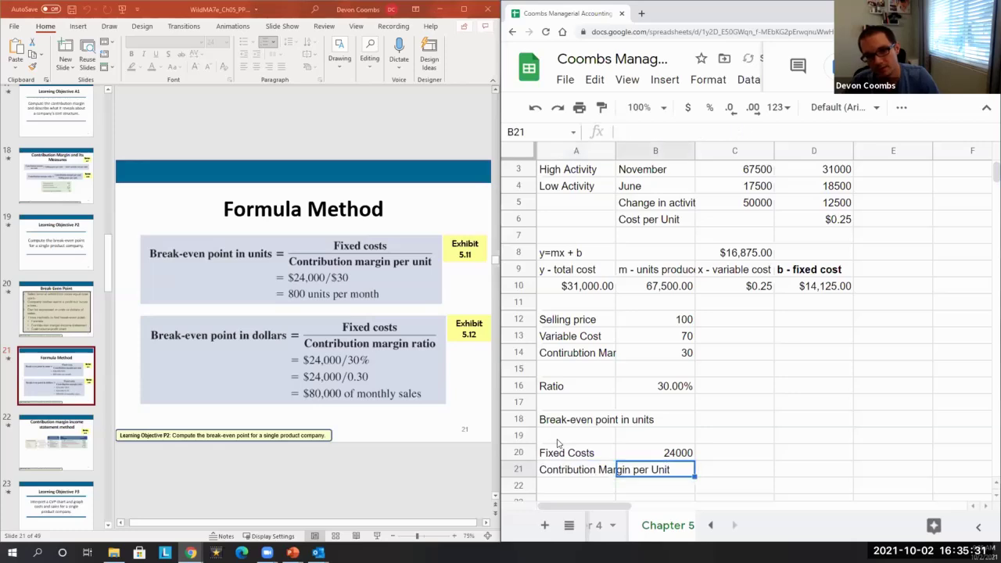
type("30")
key("Return")
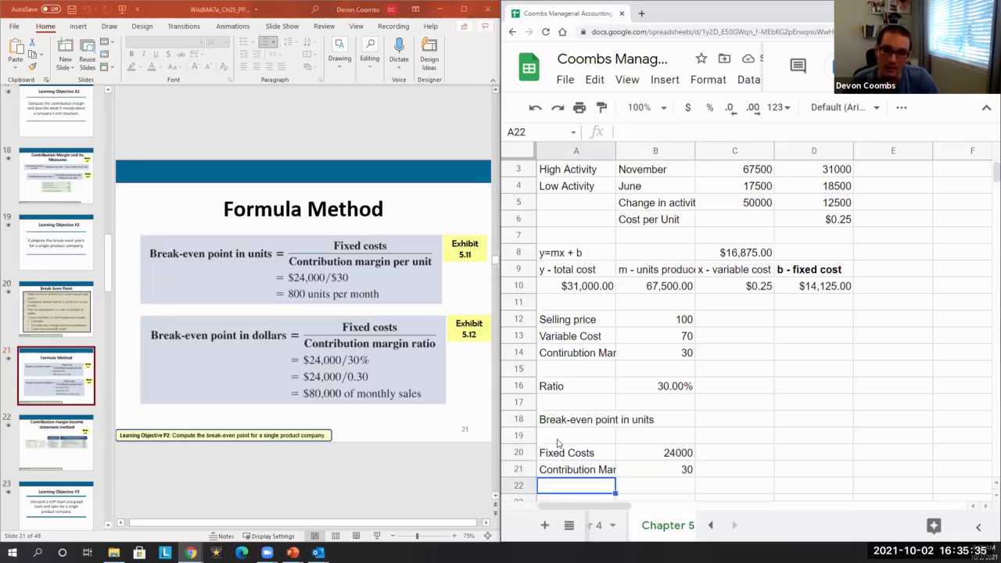
Enter the label "Break even point" in A22, below the contribution margin per unit
type("Break e")
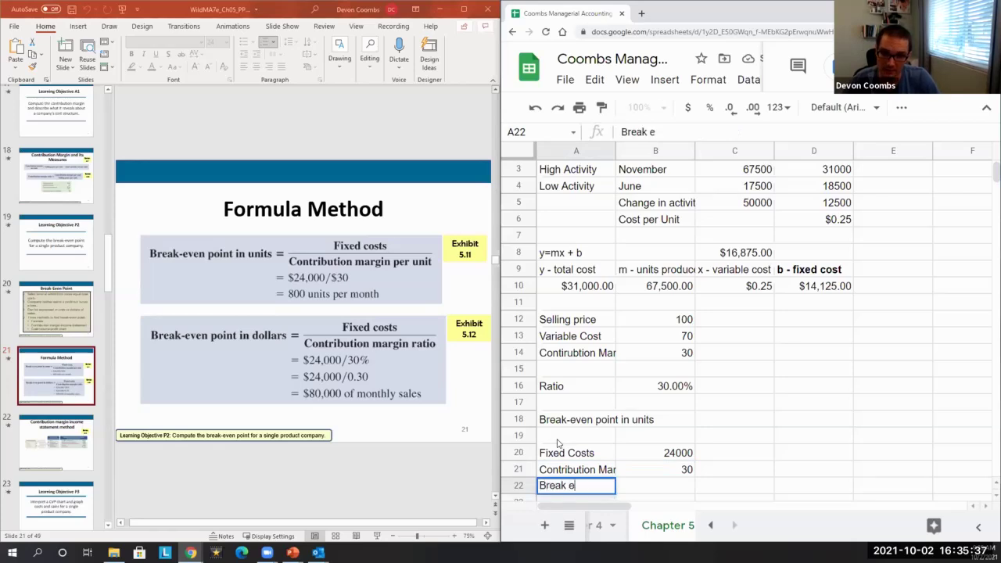
type("ven point")
key("Return")
key("Up")
key("Right")
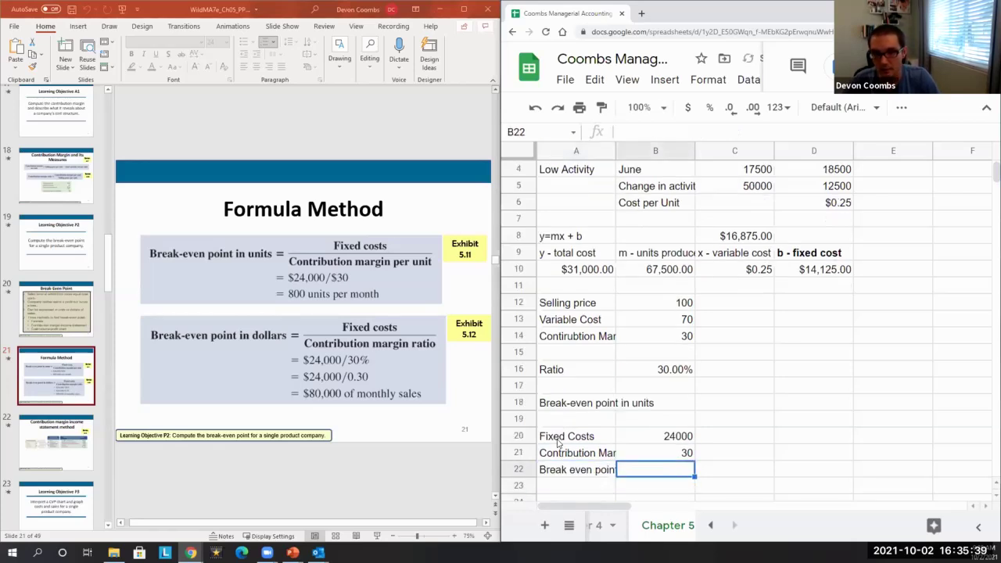
Calculate the break-even units in B22 by dividing fixed costs by contribution margin per unit, =B20/B21
type("=")
key("Up")
key("Up")
type("/")
key("Up")
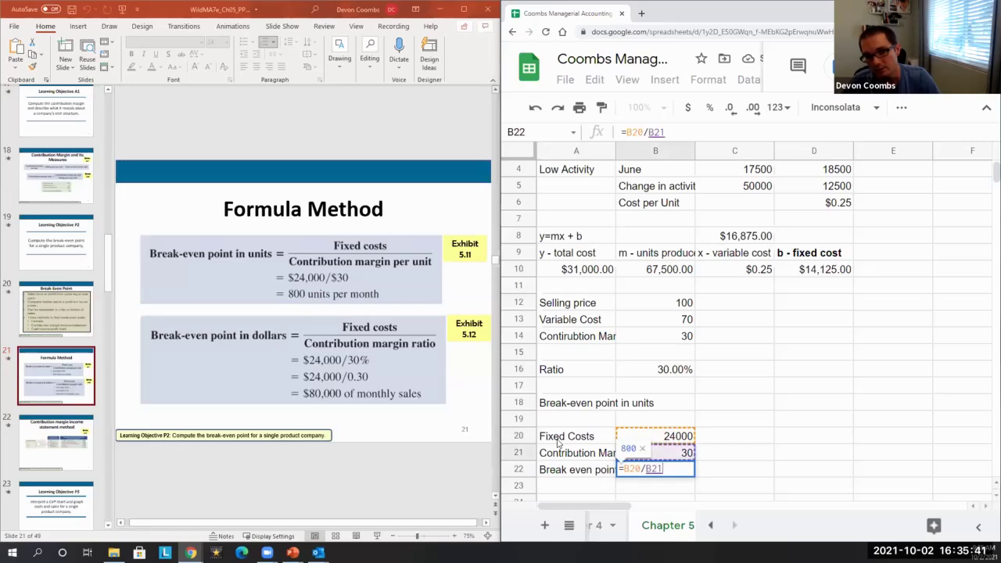
key("Return")
key("Up")
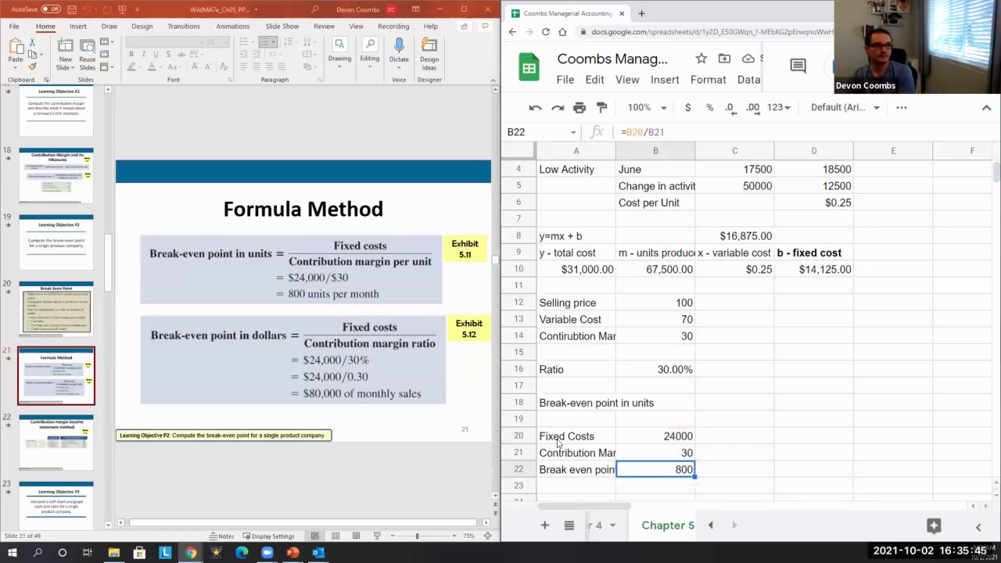
Enter the text "month" in C22 beside the break-even units
key("Down")
key("Up")
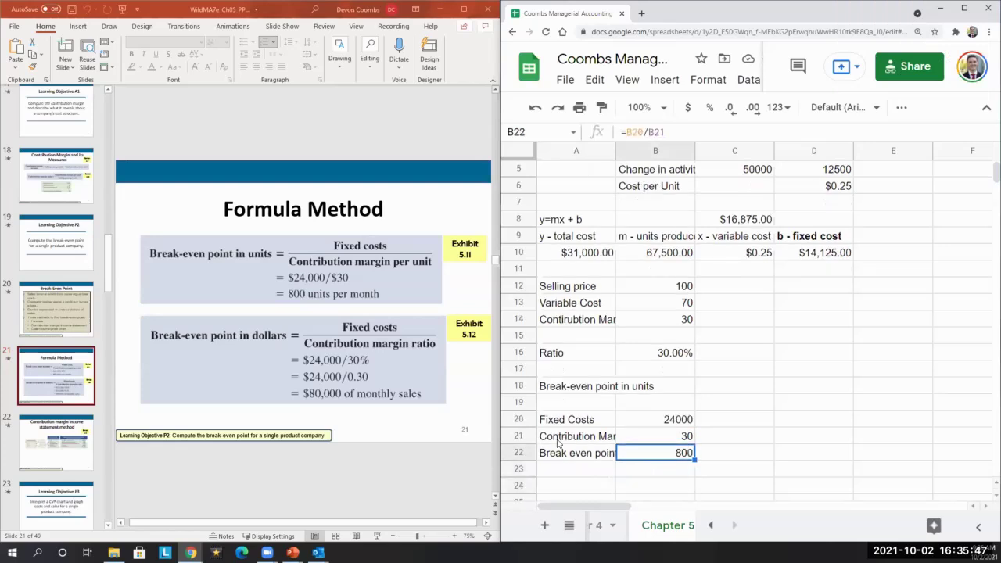
key("Right")
type("month")
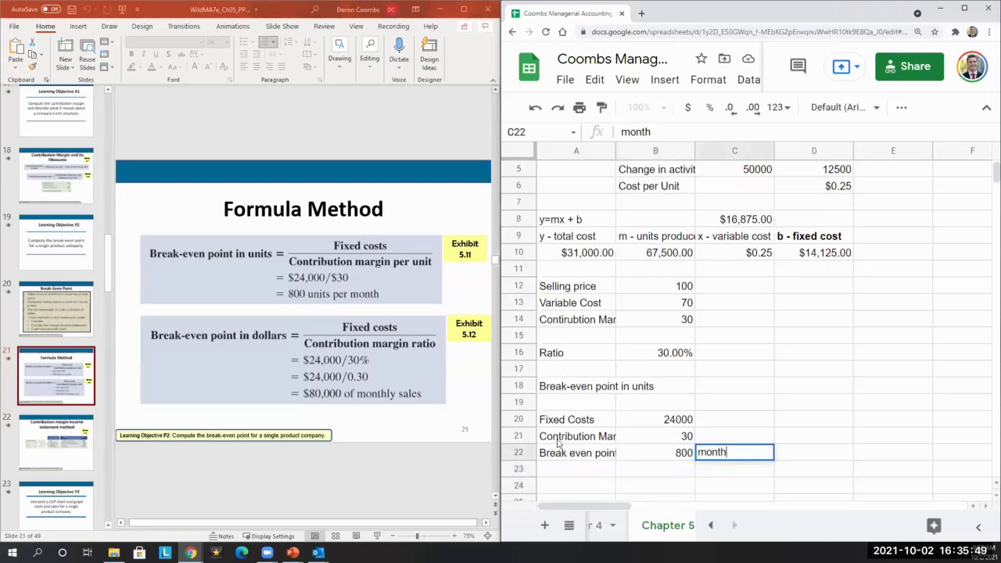
key("Left")
Enter the section heading "Break-even point in dollars" in A24, leaving row 23 blank
key("Down")
key("Down")
key("Left")
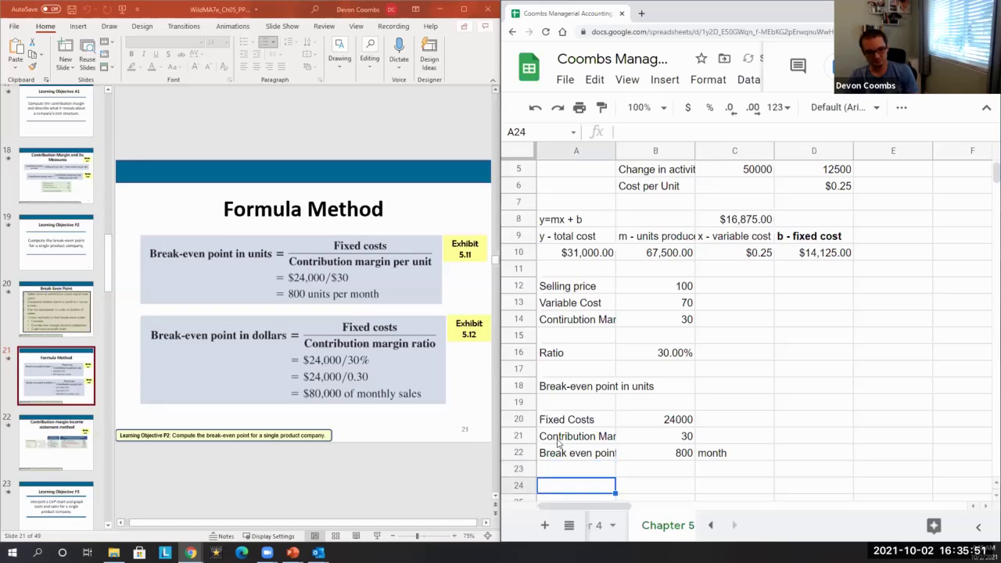
type("Break-ev")
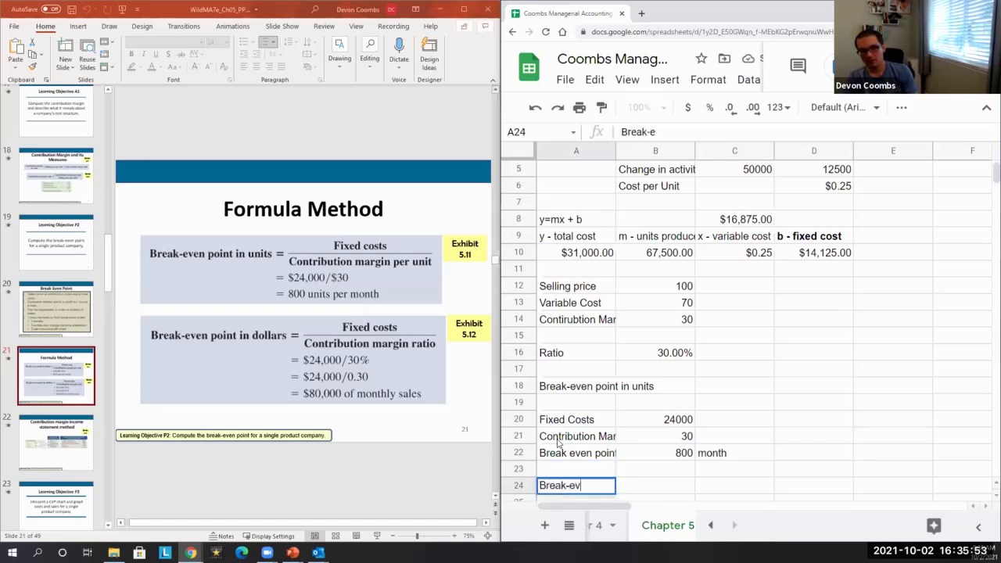
type("en point in dollars")
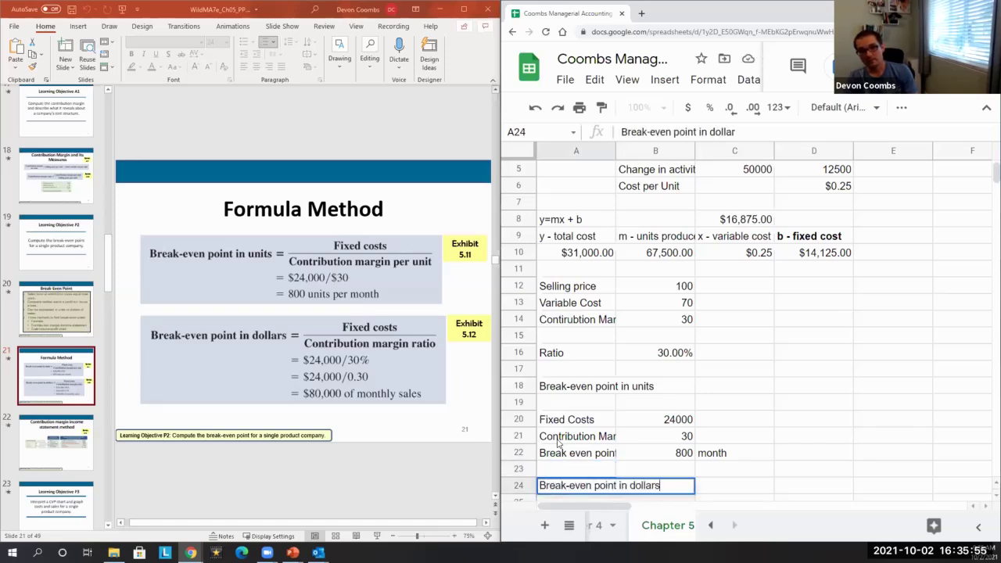
key("Return")
key("Up")
key("Right")
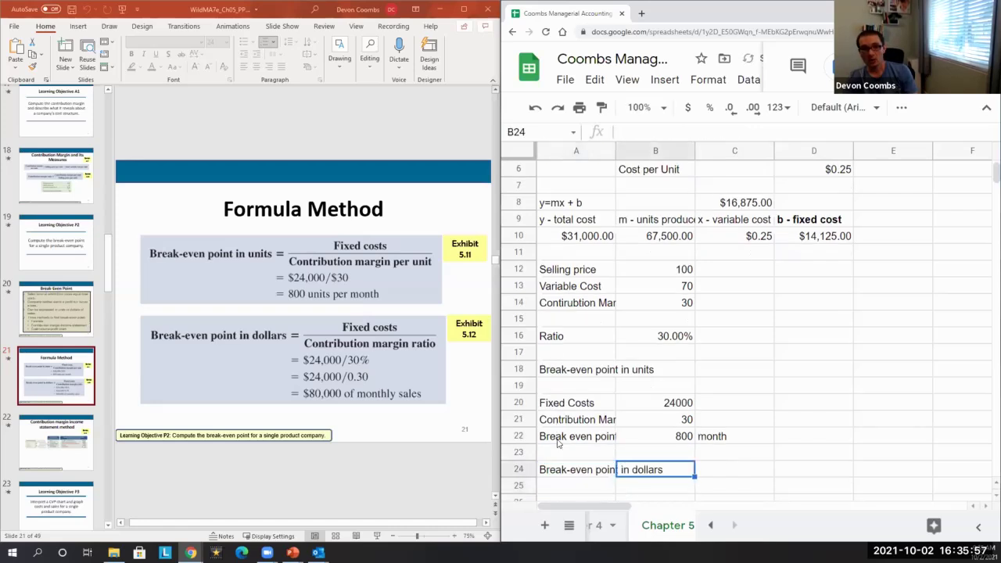
type("F")
key("BackSpace")
key("Left")
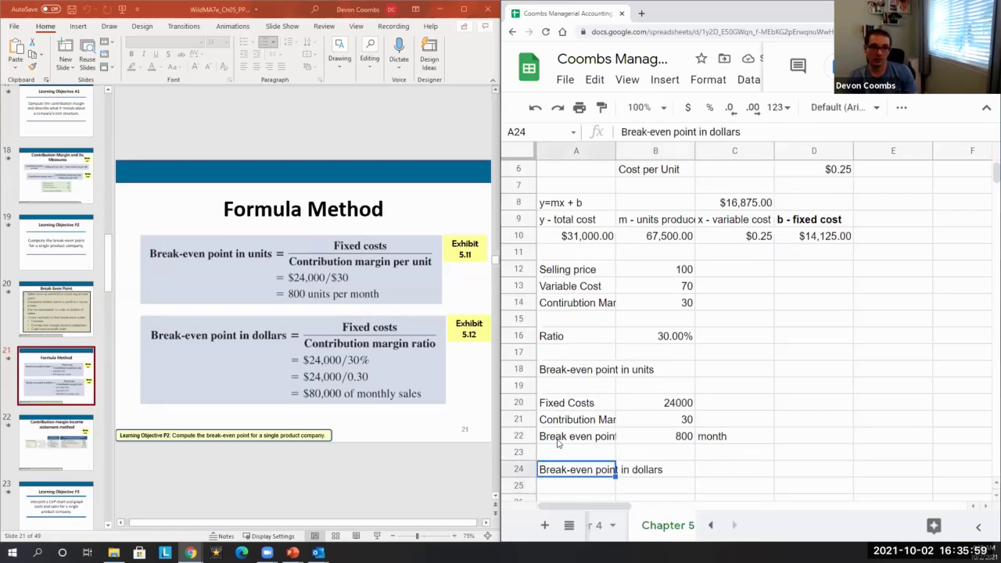
key("Down")
Add a "Fixed Costs" row in A25 with B25 linked to the fixed costs above, =B20
type("Fixed Costs")
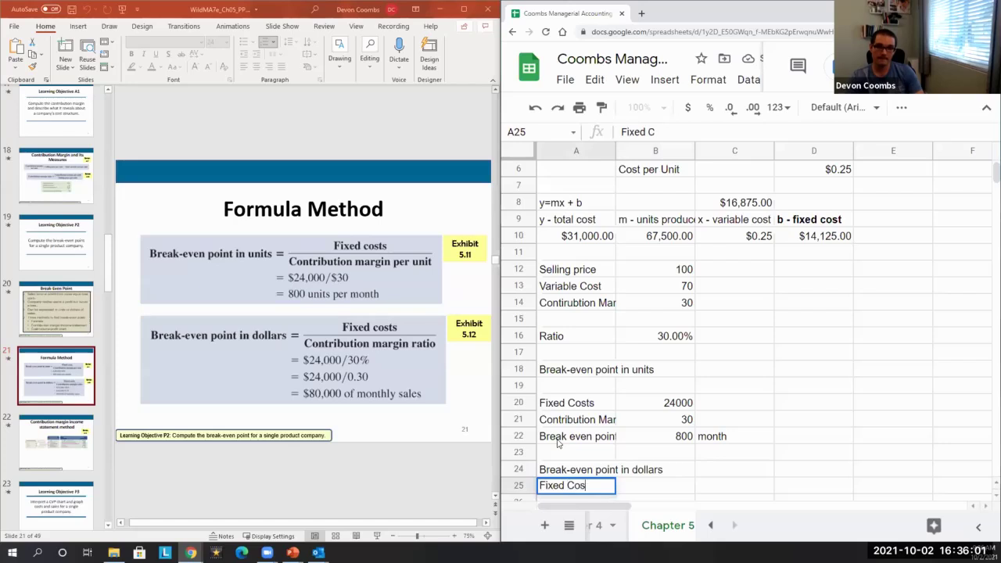
key("Right")
type("=B20")
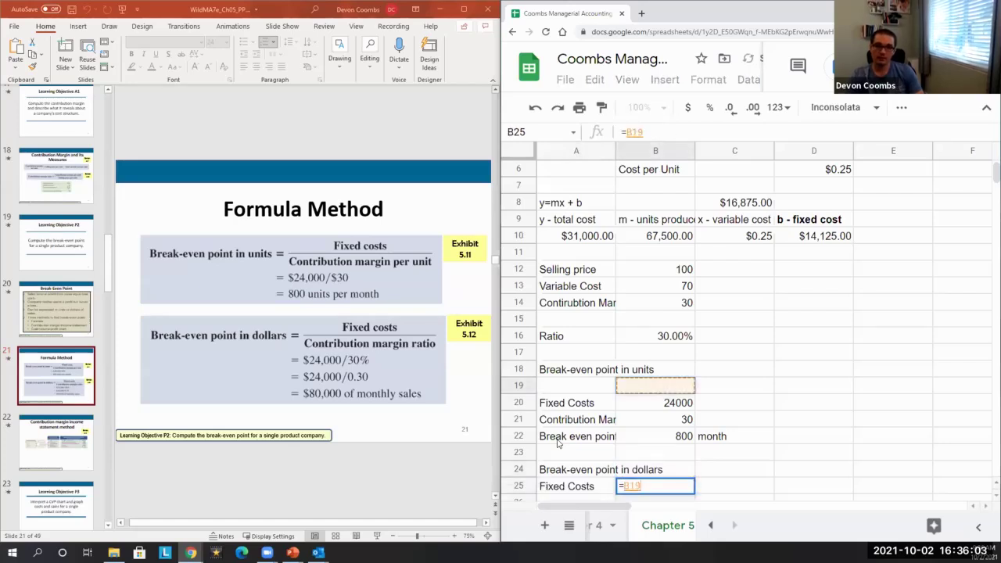
key("Return")
Add a "Contribution Margin Ratio" row in A26 with B26 linked to the ratio in B16
type("Cont")
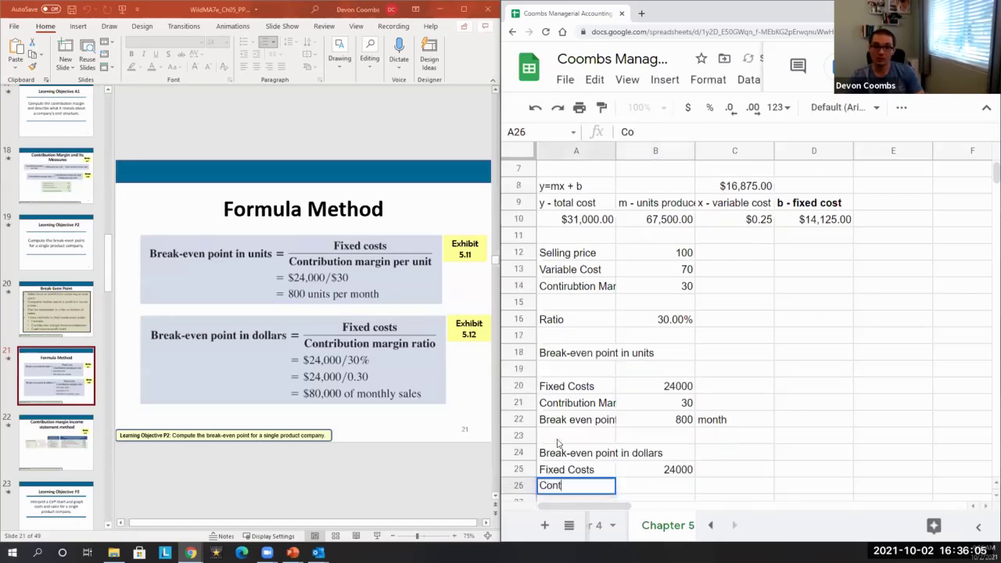
type("ribution Margin Ratio")
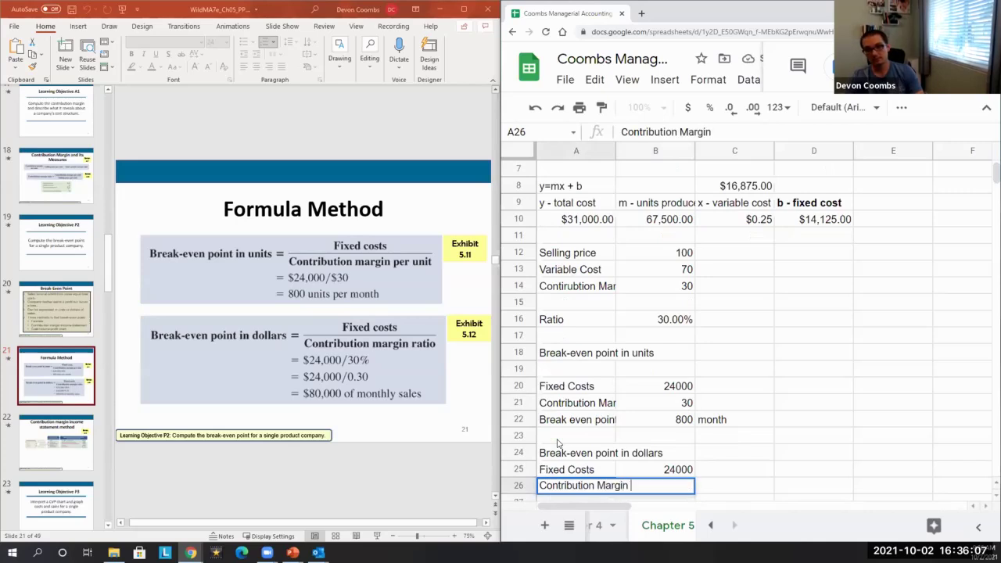
key("Tab")
type("=")
key("Up")
key("Up")
key("Up")
key("Up")
key("Up")
key("Up")
key("Up")
key("Up")
key("Up")
key("Up")
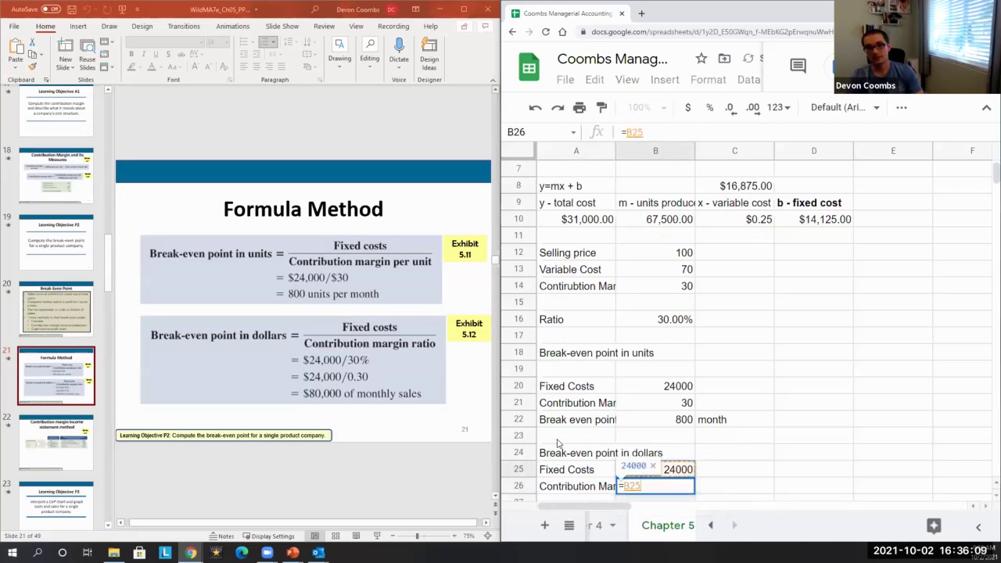
key("Return")
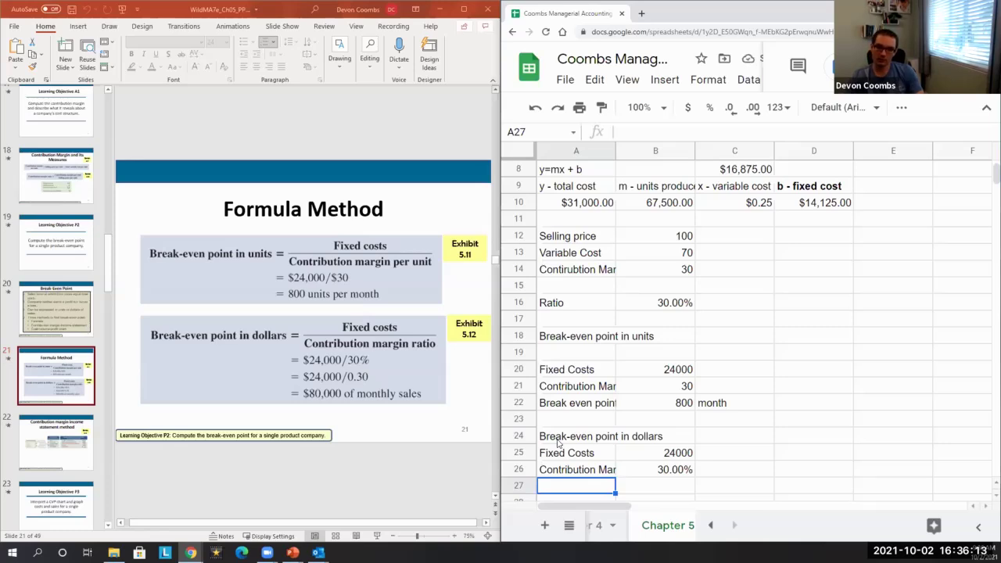
Enter the label "Monthly sales $" in A27, below the contribution margin ratio
type("Monthly sale s%")
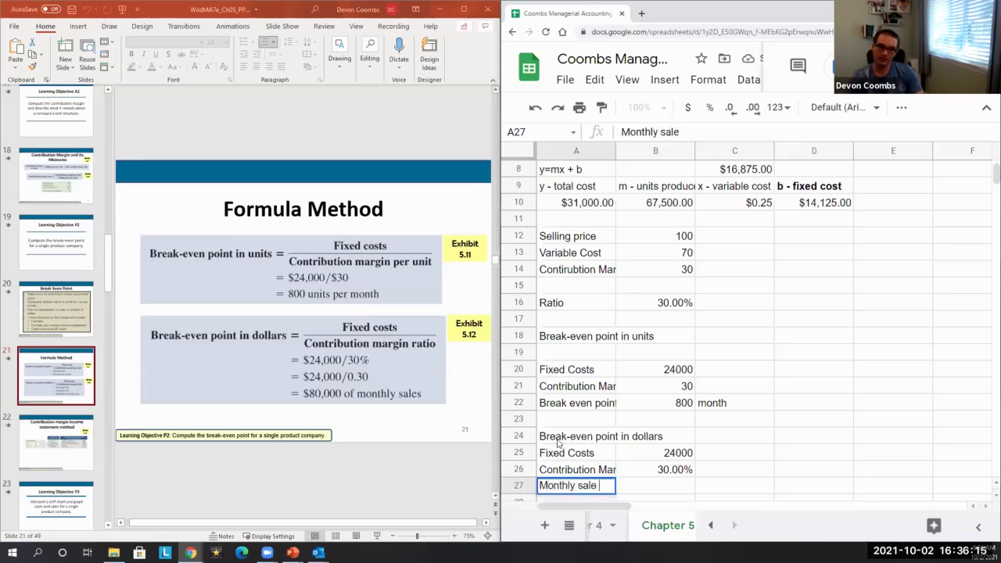
key("BackSpace")
key("BackSpace")
key("BackSpace")
type("s $")
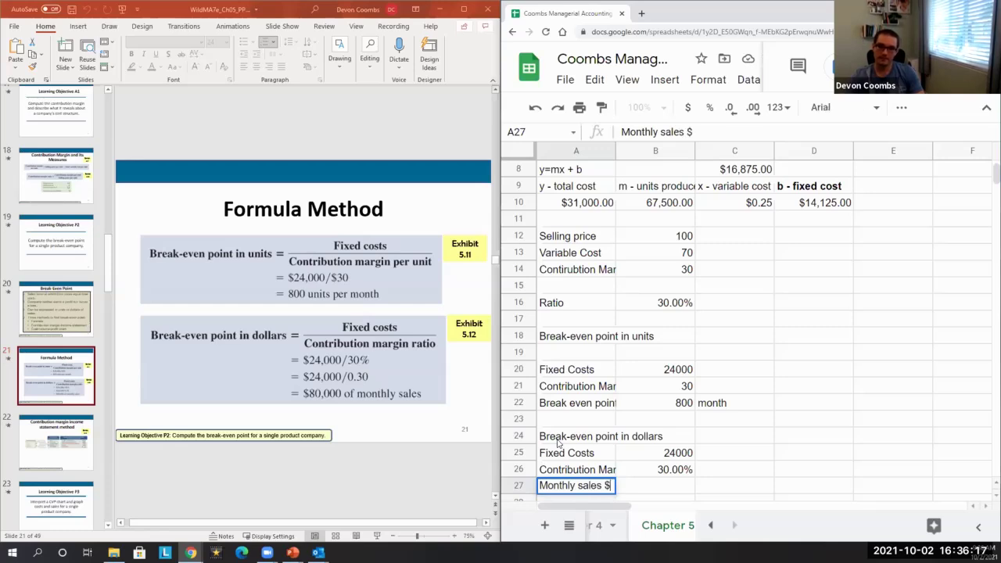
key("Tab")
Try to calculate monthly sales in B27 by dividing the break-even units by the ratio, =B22/B26
type("=")
key("Up")
key("Up")
key("Up")
key("Up")
key("Up")
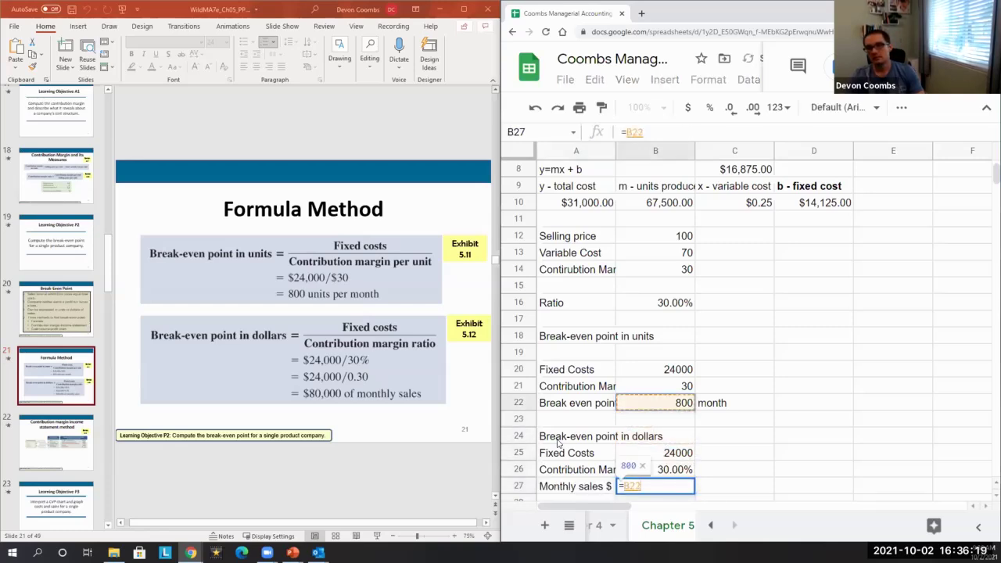
type("/")
key("Up")
key("Return")
key("Up")
key("Right")
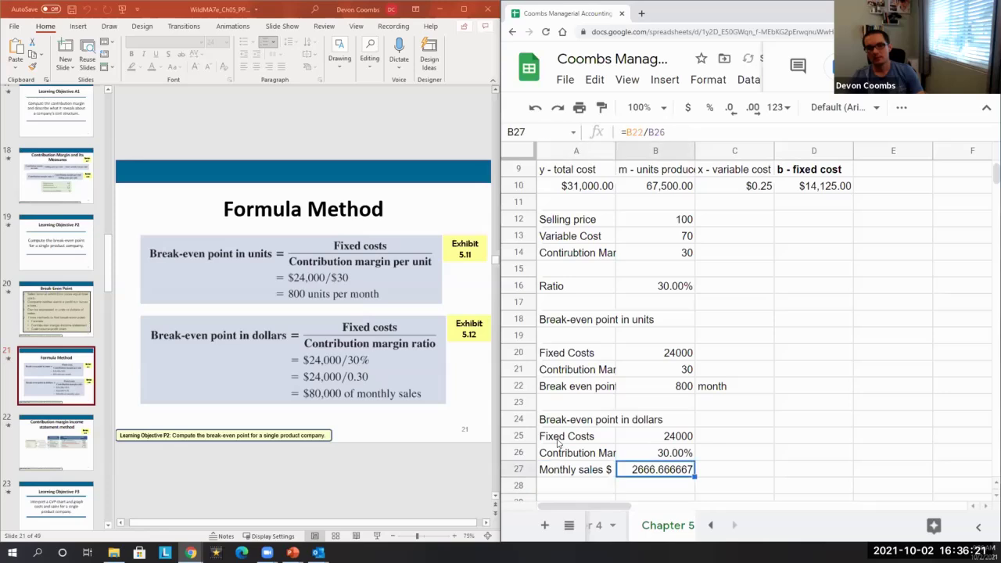
Calculate monthly sales in B27 as fixed costs divided by the contribution margin ratio, =B25/B26, and format it as currency
type("=")
key("Up")
key("Up")
type("/")
key("Up")
key("Return")
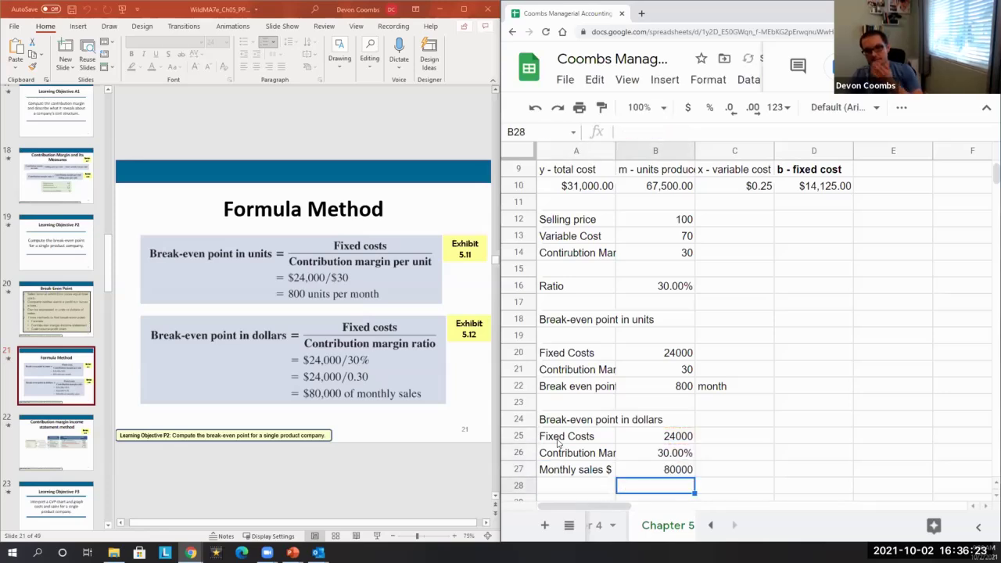
key("Up")
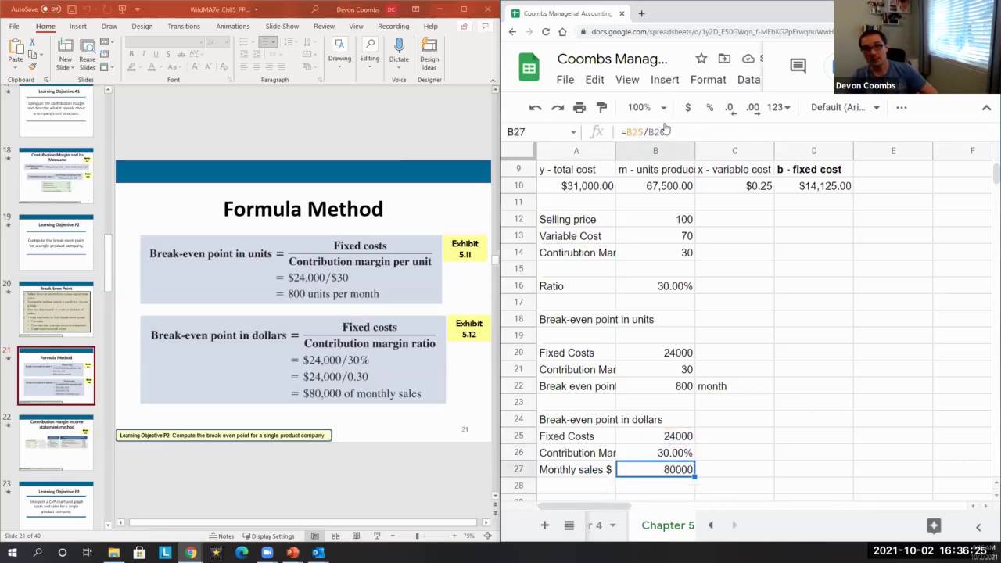
left_click(689, 110)
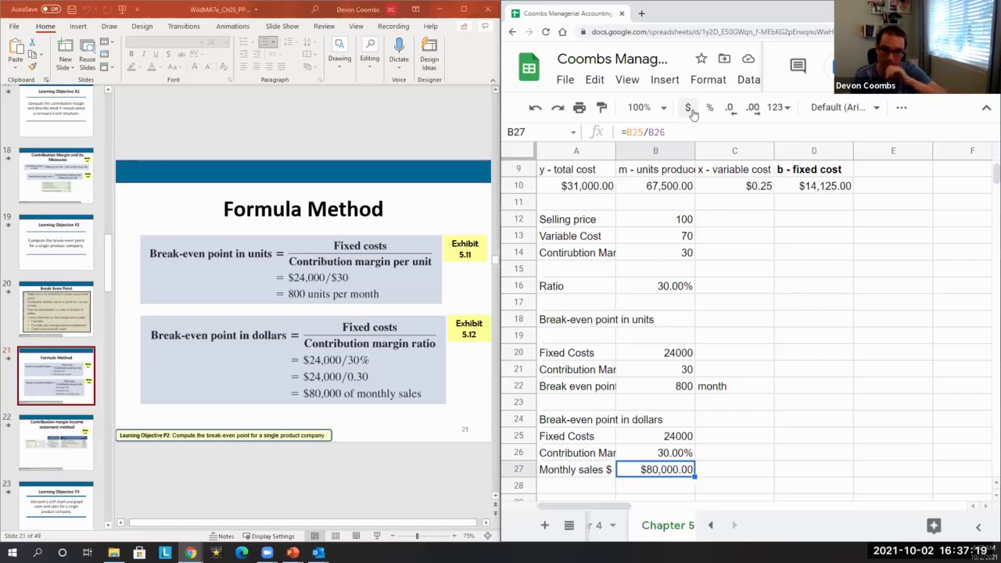
Switch to the PowerPoint presentation and show slide 22, "Contribution margin income statement method"
left_click(41, 443)
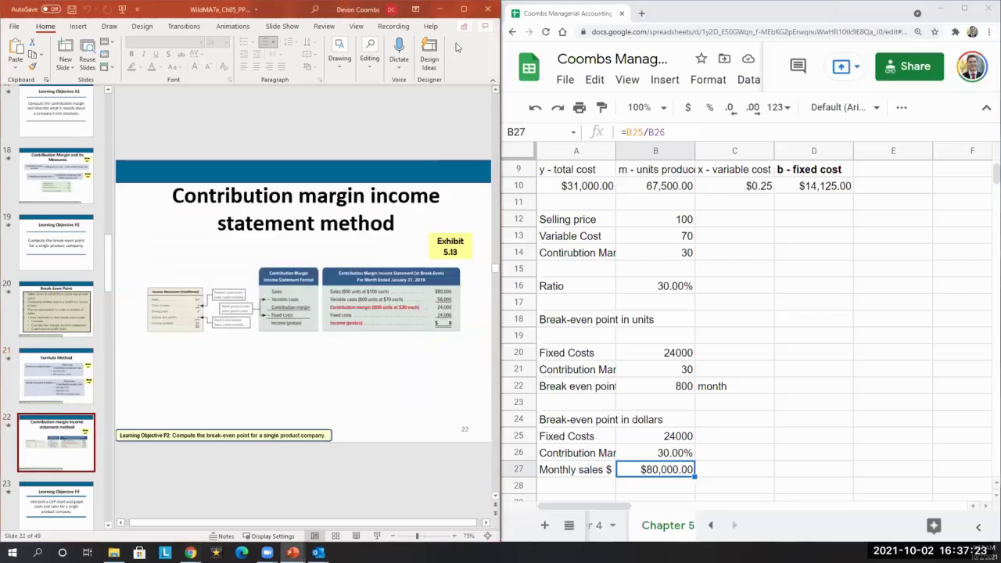